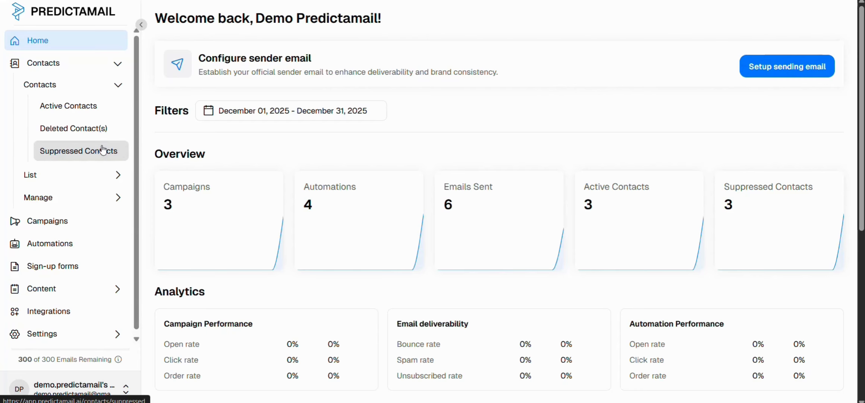
Open the active contacts and look through the field and condition options available for a contact filter.
click(96, 109)
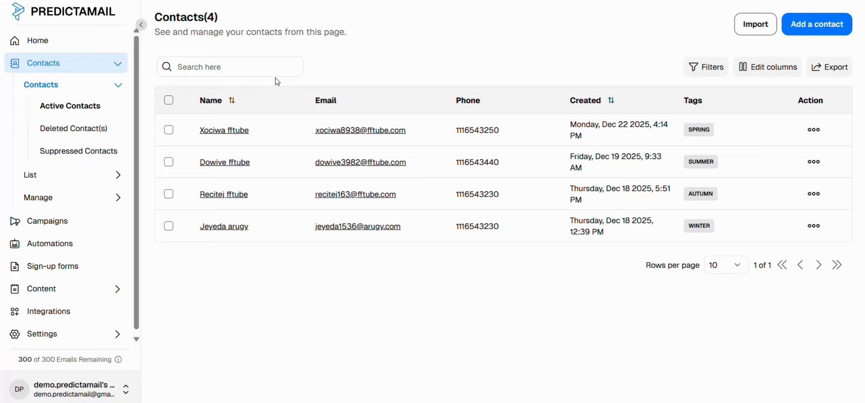
click(699, 69)
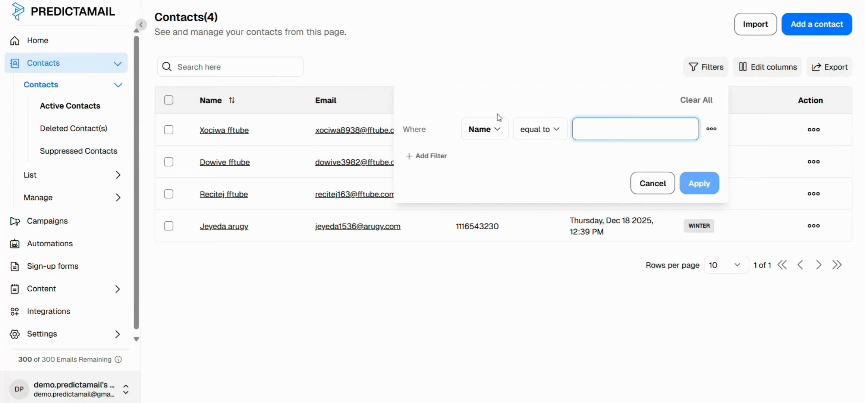
click(496, 130)
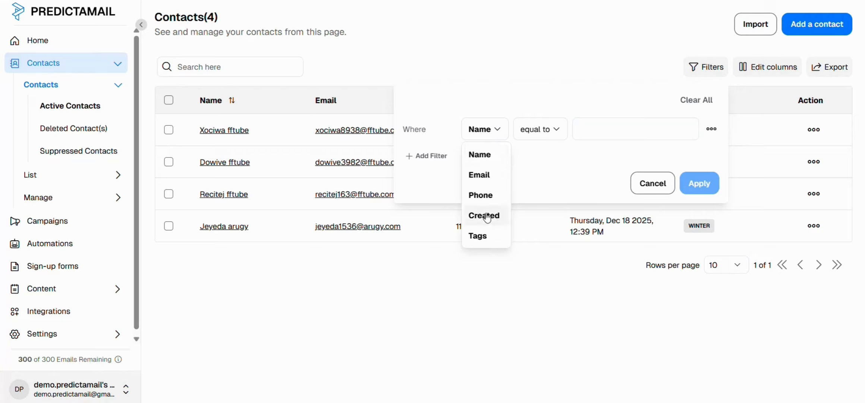
click(543, 147)
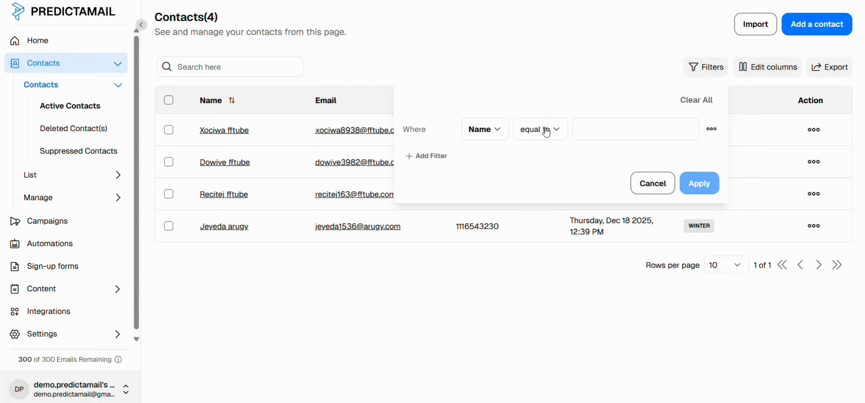
click(545, 130)
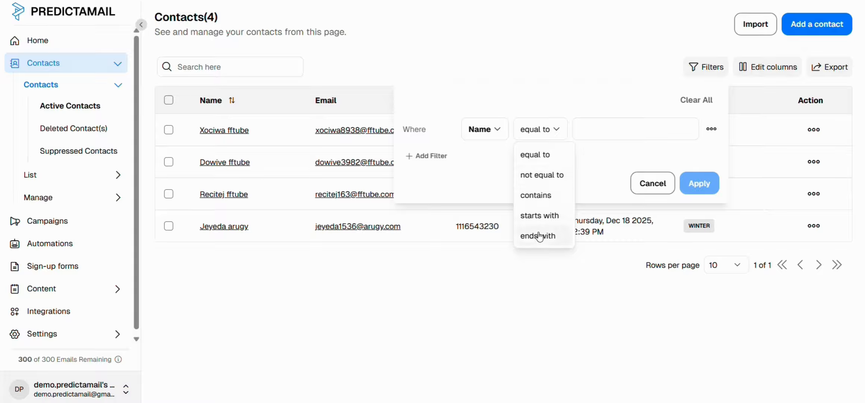
click(433, 160)
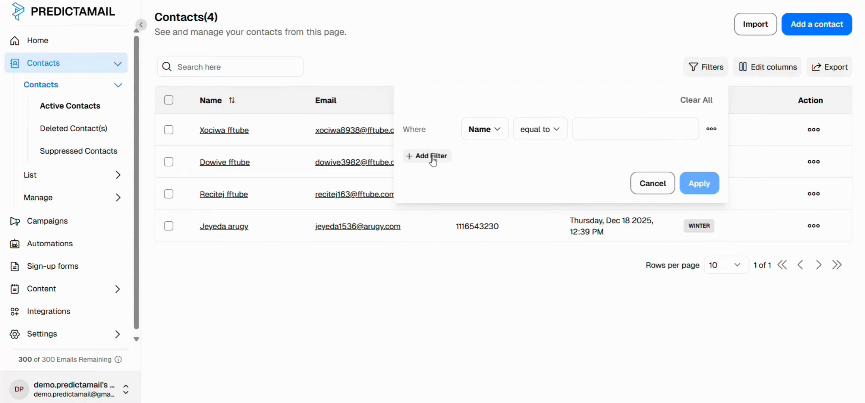
Add a second filter condition and examine its AND/OR choices and its save, duplicate and delete options.
click(431, 157)
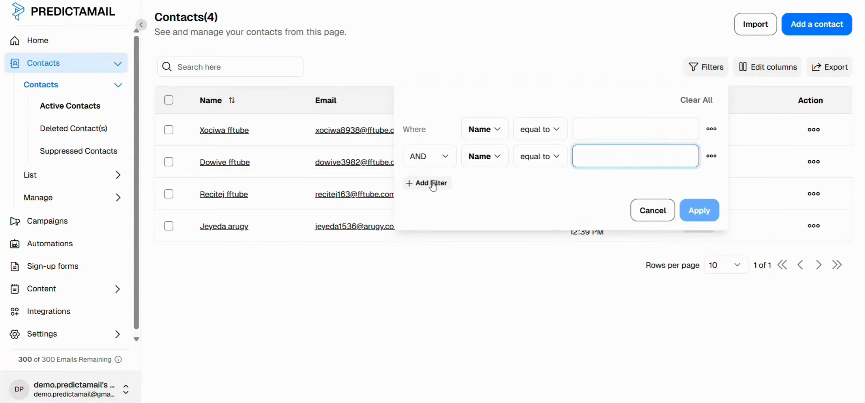
click(433, 161)
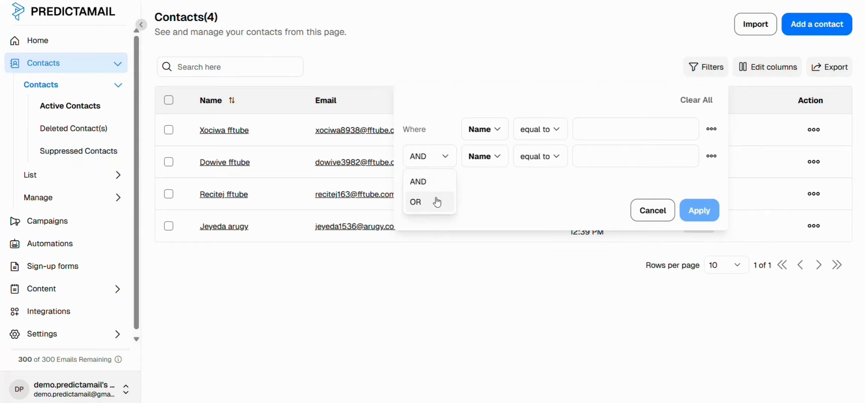
click(711, 156)
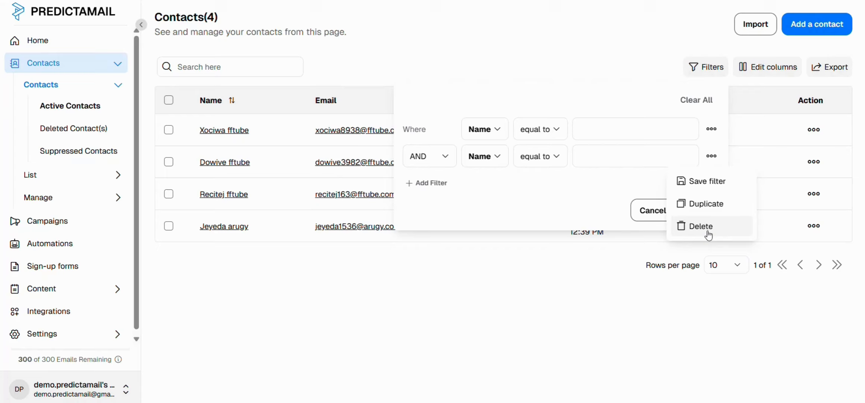
click(706, 115)
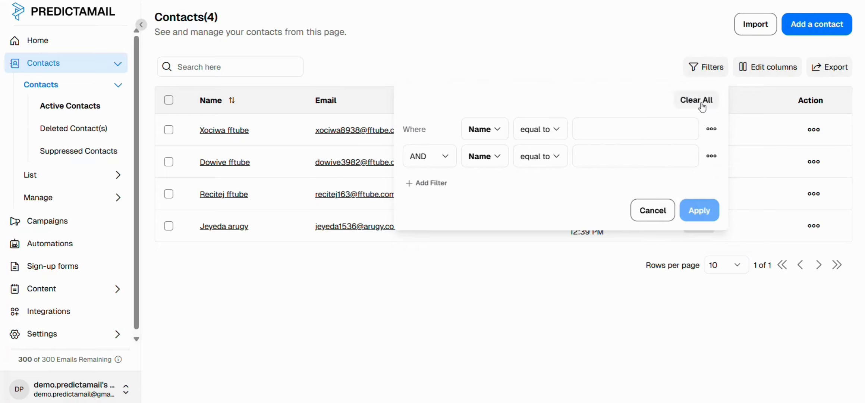
Show the Status column in the contacts table and export the contacts to a CSV file.
click(749, 67)
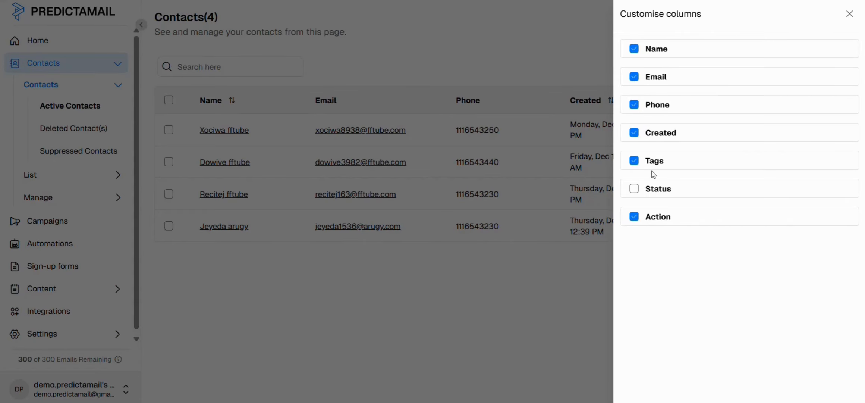
click(648, 193)
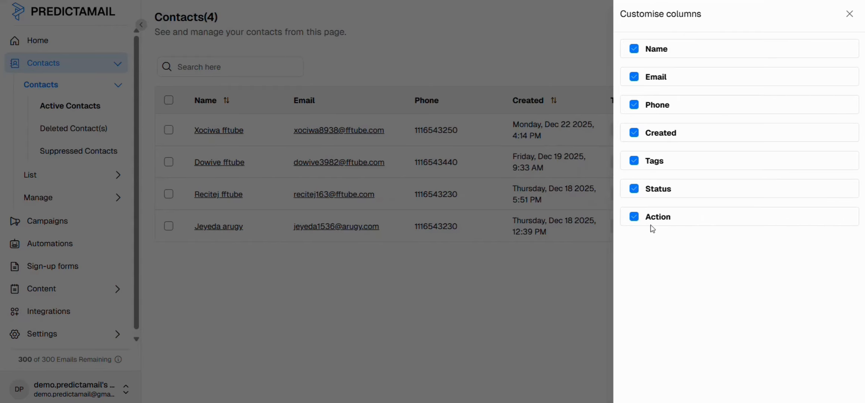
click(554, 46)
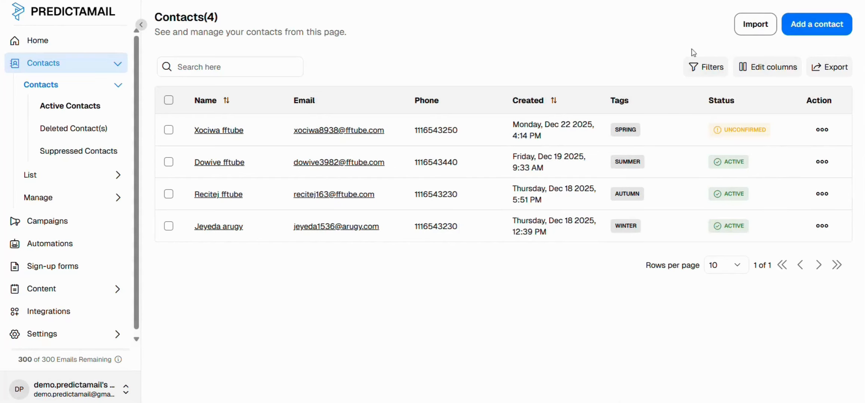
click(823, 71)
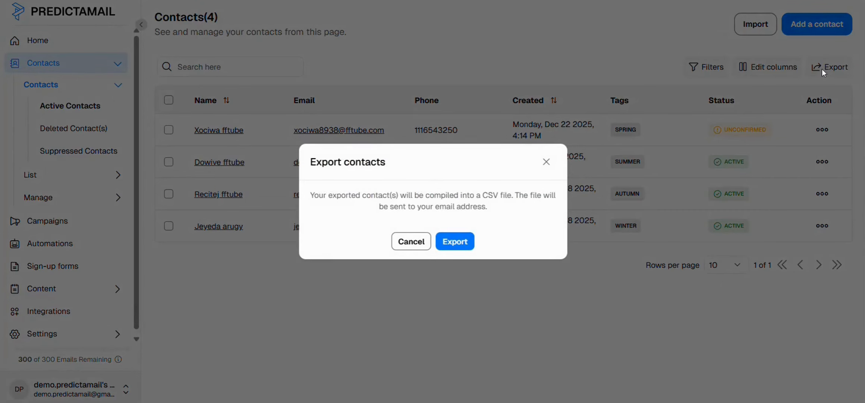
click(461, 243)
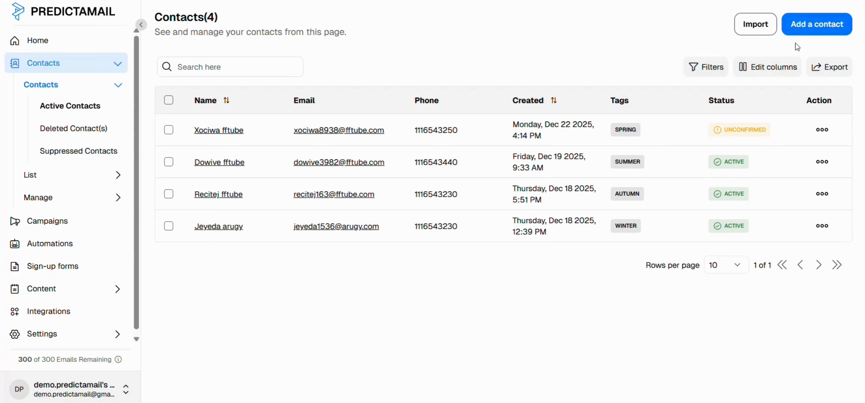
Select all contacts, review the available bulk actions and clear the selection.
click(169, 100)
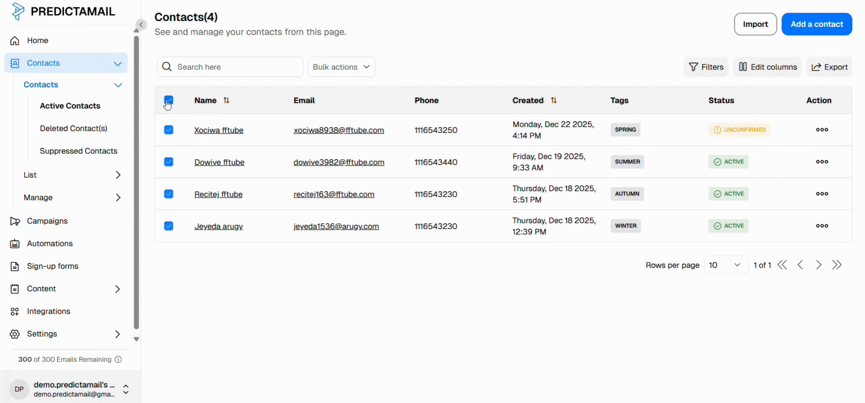
click(336, 71)
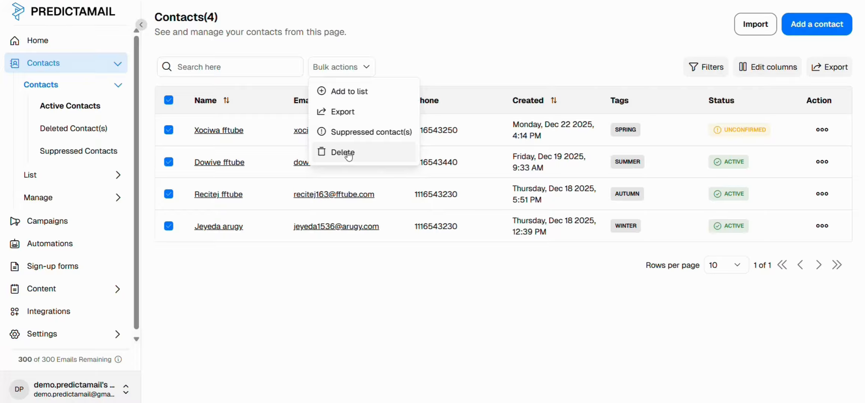
click(170, 101)
click(171, 101)
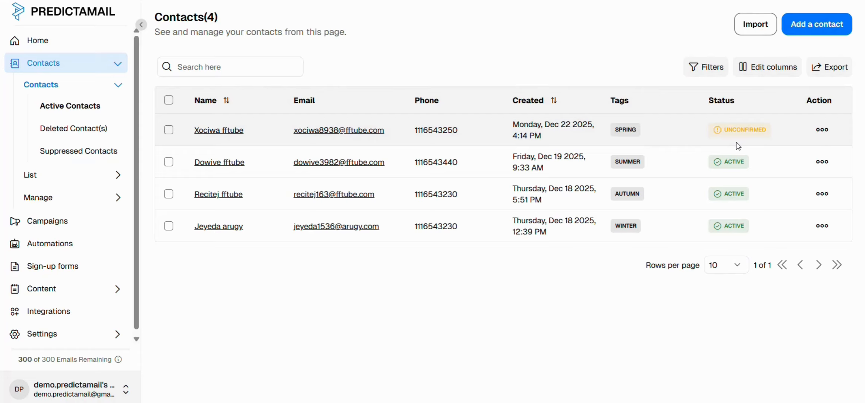
Open the first contact for editing and return to the active contacts without making changes.
click(823, 131)
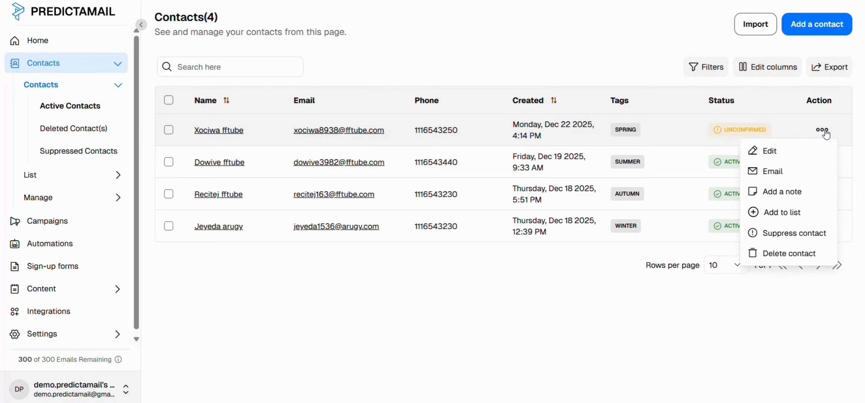
click(771, 157)
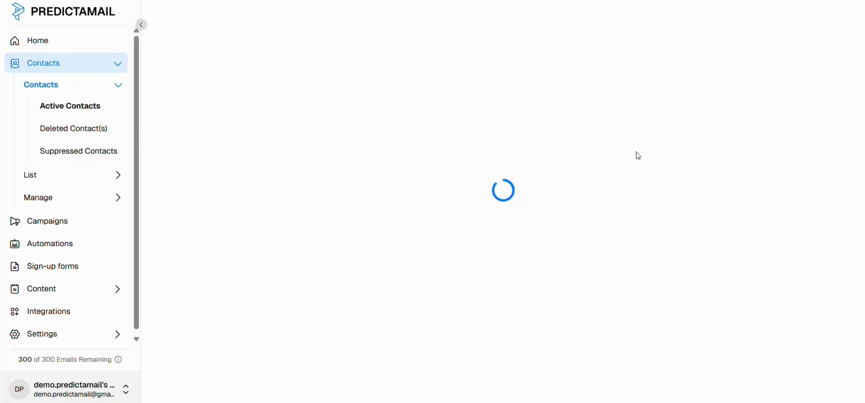
click(82, 114)
View the email form and the note form for the first contact, closing each without entering anything.
click(813, 131)
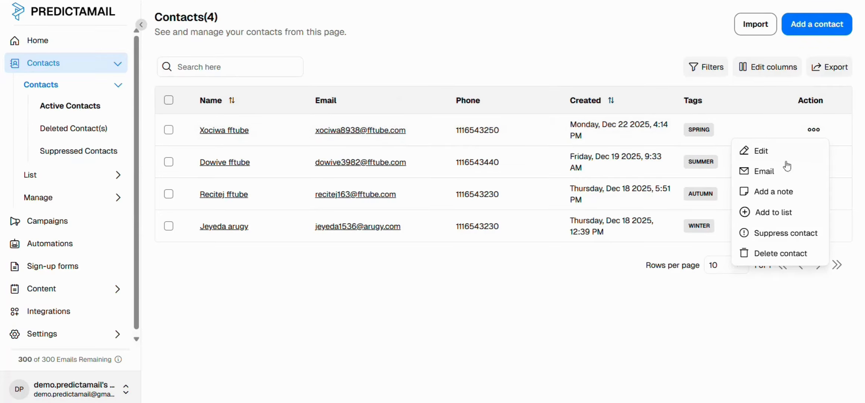
click(786, 170)
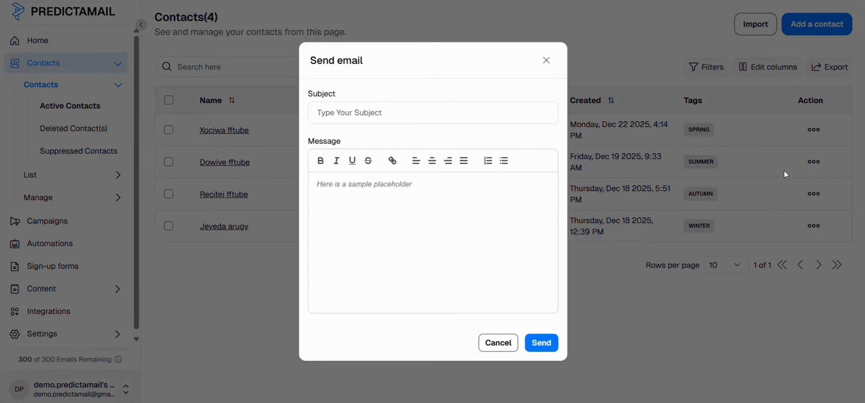
click(813, 131)
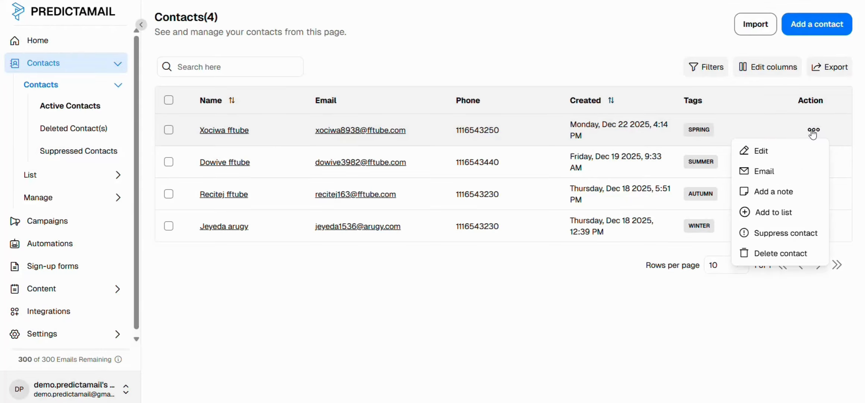
click(803, 189)
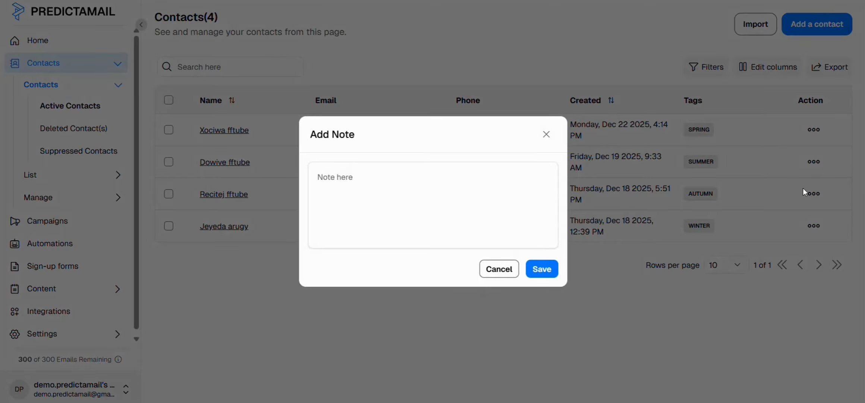
click(815, 131)
View the first contact's add-to-list and suppression dialogs, dismissing both without submitting.
click(814, 131)
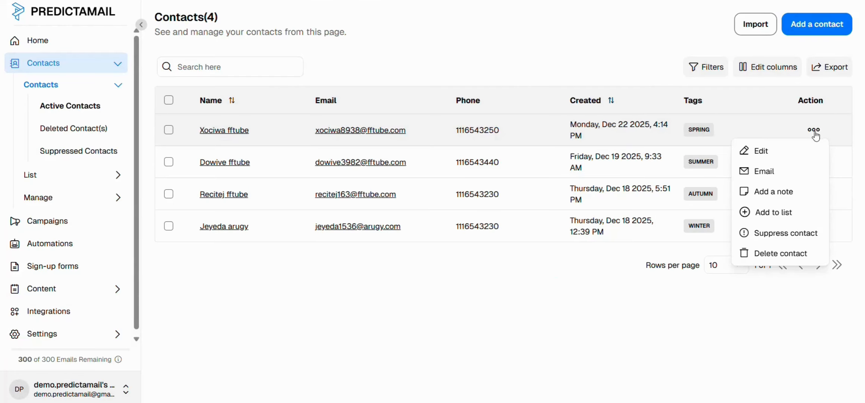
click(804, 208)
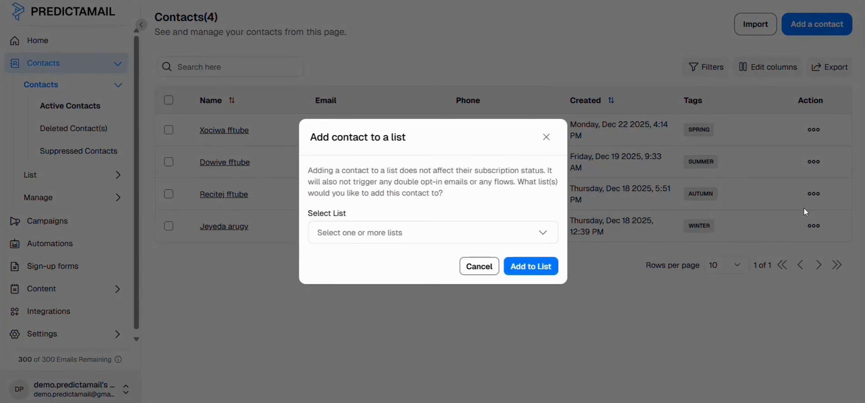
click(813, 132)
click(812, 132)
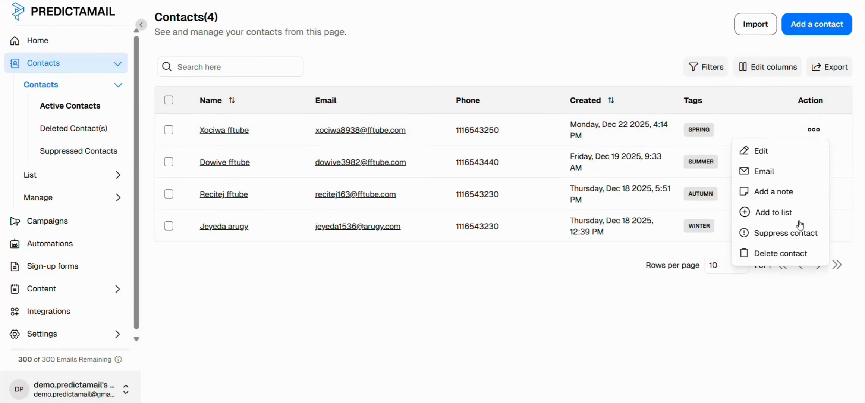
click(798, 235)
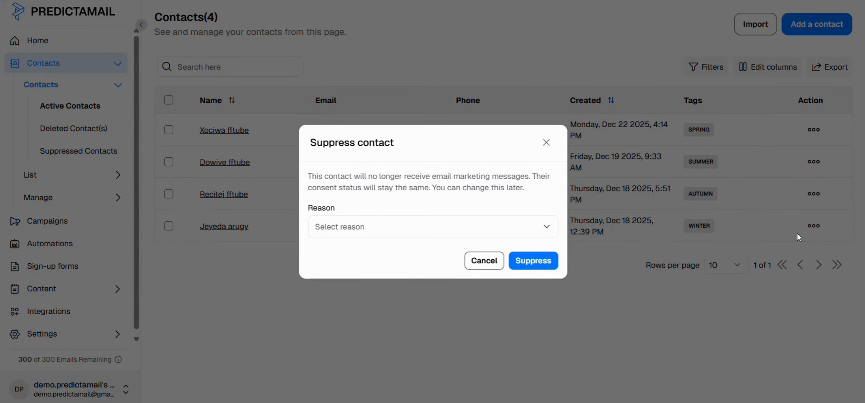
click(814, 132)
Open the delete confirmation for the first contact and close it without deleting.
click(813, 130)
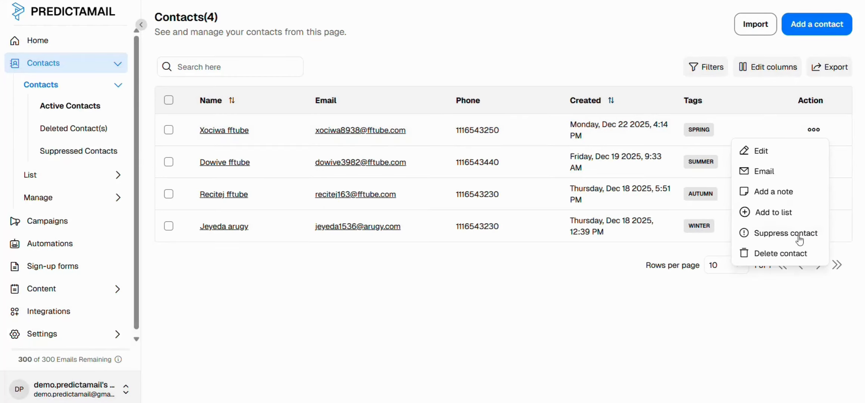
click(799, 253)
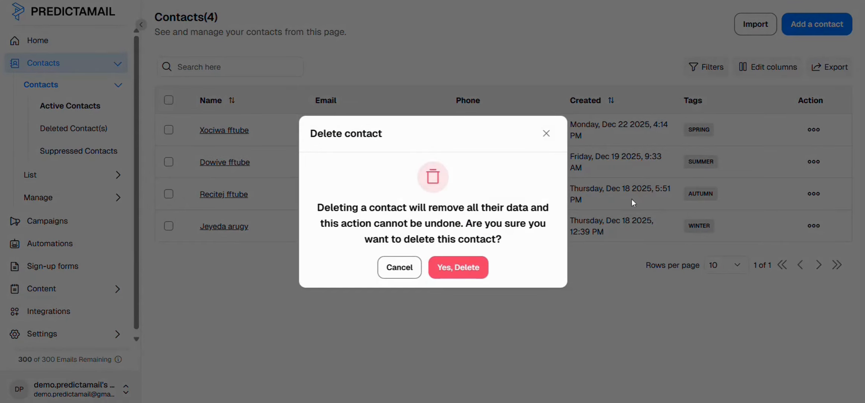
click(537, 136)
Open the contact import, examine the Automatic and Manual upload options, and return to the contacts list.
click(764, 30)
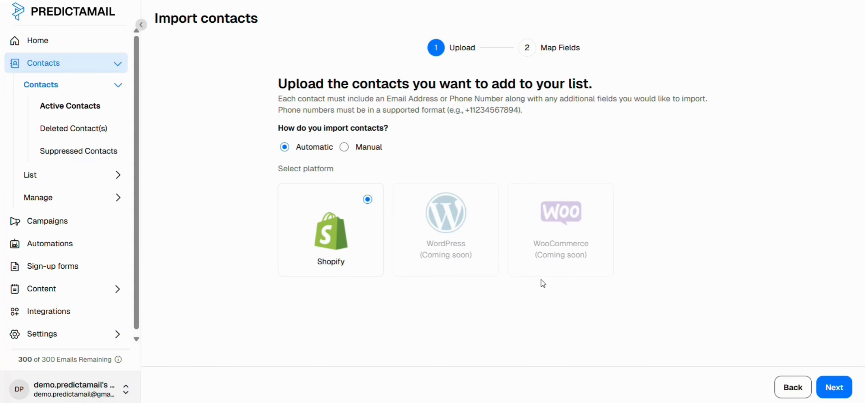
click(373, 148)
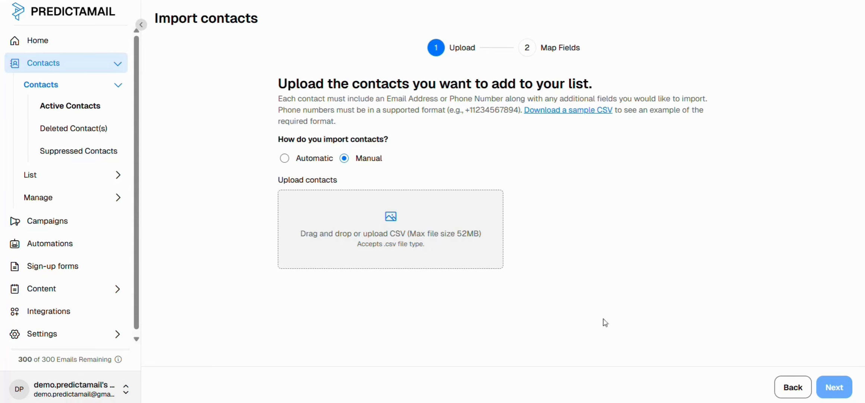
click(795, 389)
View the form for adding a contact, dismiss it and open the deleted contacts page.
click(824, 30)
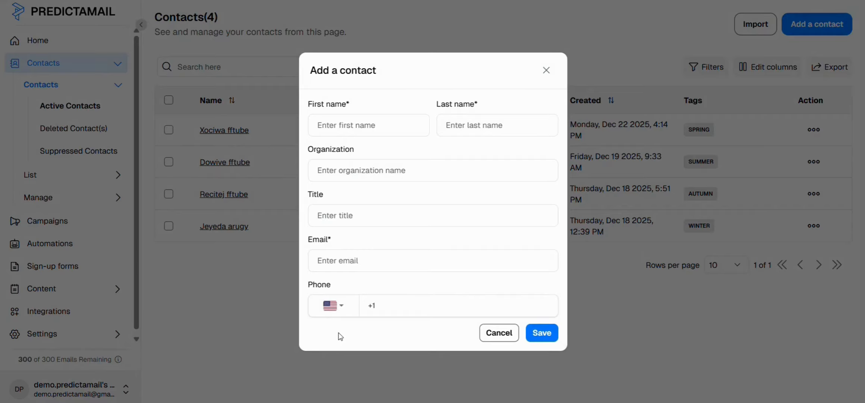
click(107, 128)
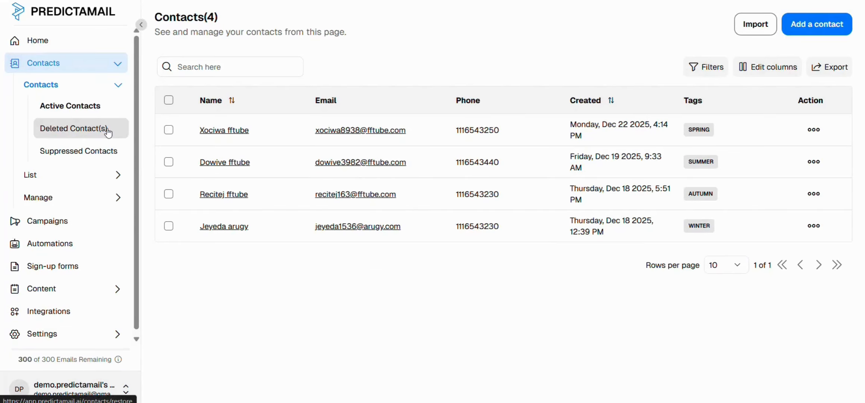
click(111, 130)
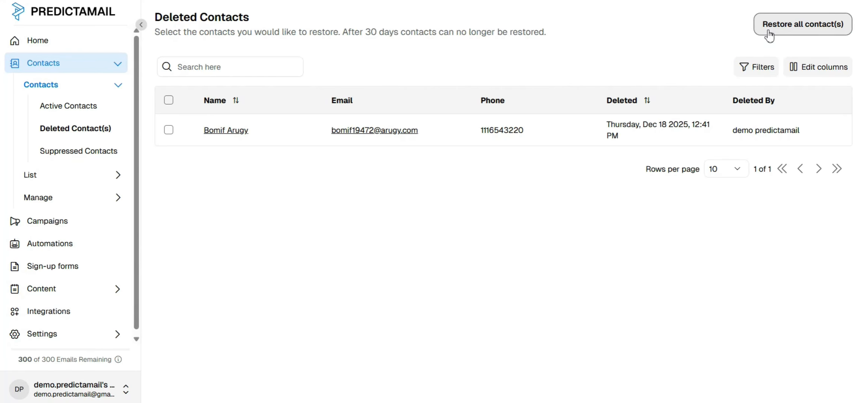
Select all deleted contacts, examine the bulk actions for restoring and exporting them, and clear the selection.
click(169, 100)
click(337, 70)
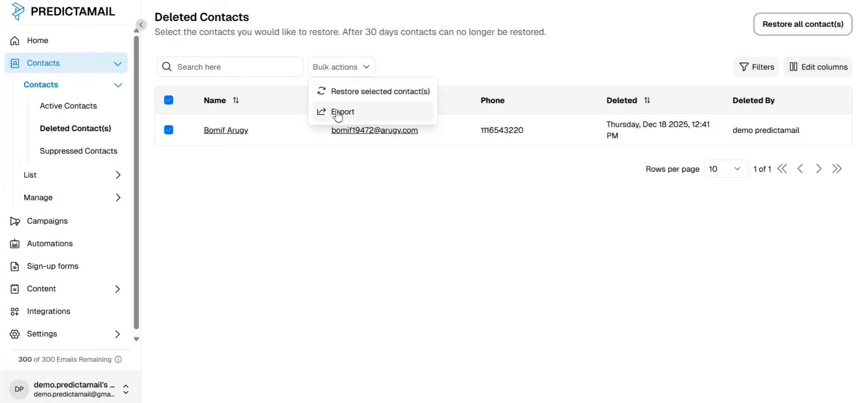
click(168, 101)
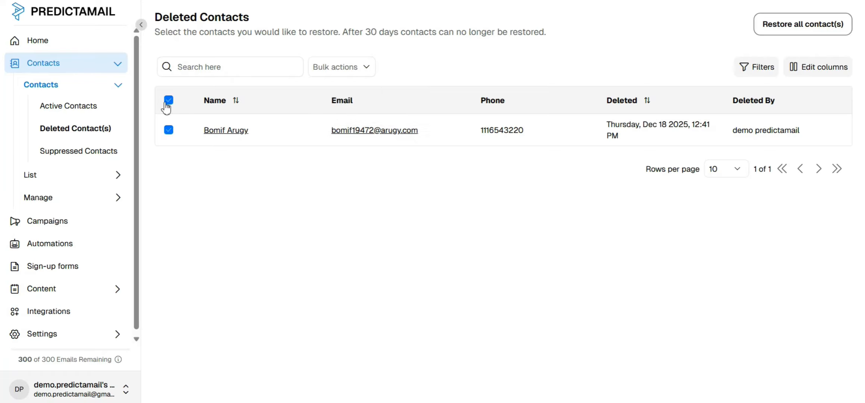
click(168, 101)
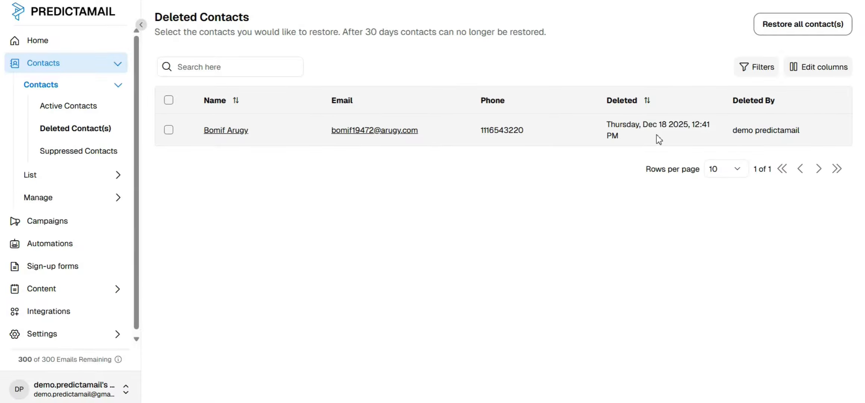
Open the suppressed contacts page, examine the exclusion reason filter and choose All Reasons.
click(121, 151)
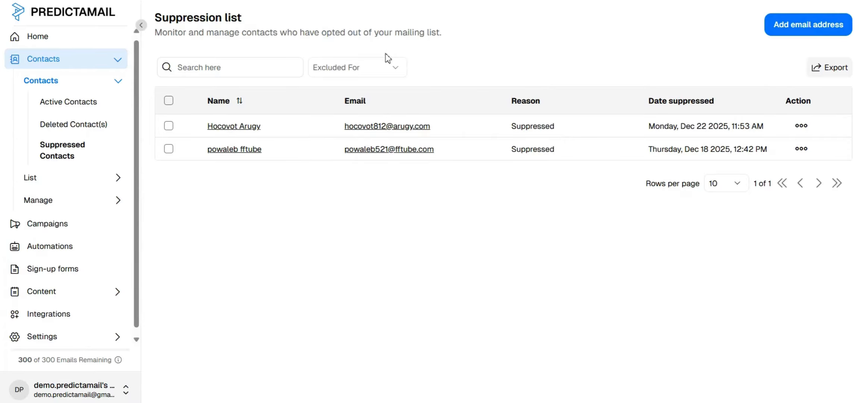
click(379, 69)
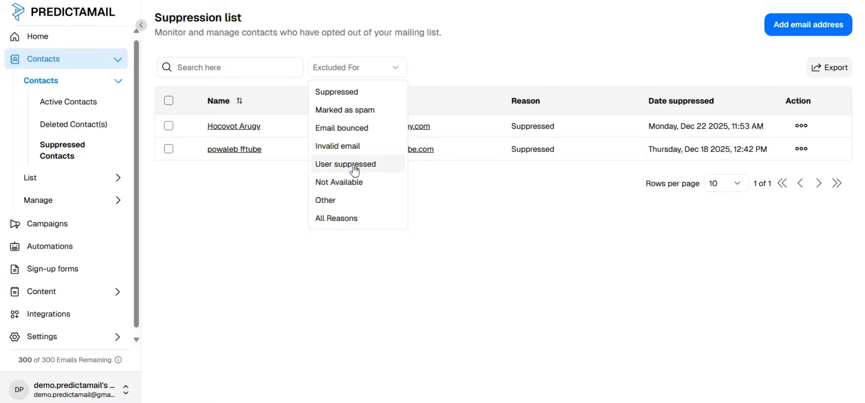
click(351, 219)
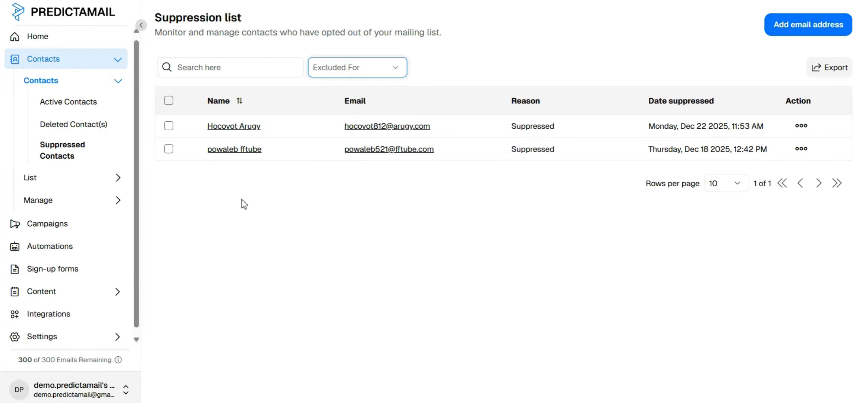
Select all suppressed contacts, examine the available bulk actions, and clear the selection.
click(169, 101)
click(343, 77)
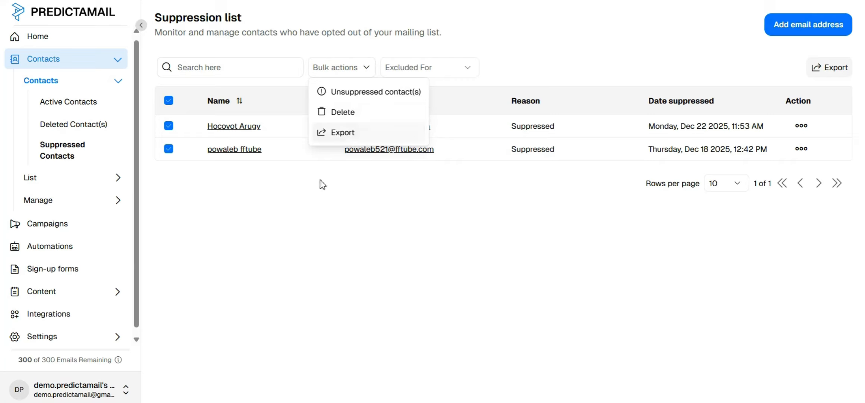
click(288, 176)
click(168, 102)
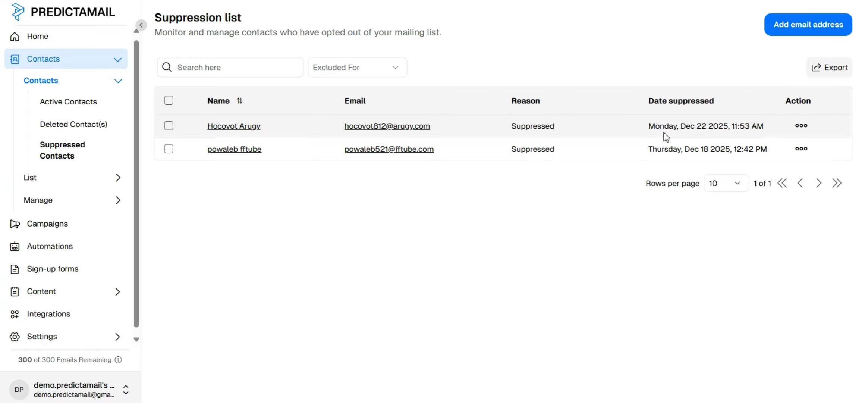
View the details of the first suppressed contact and return to the suppression list.
click(801, 126)
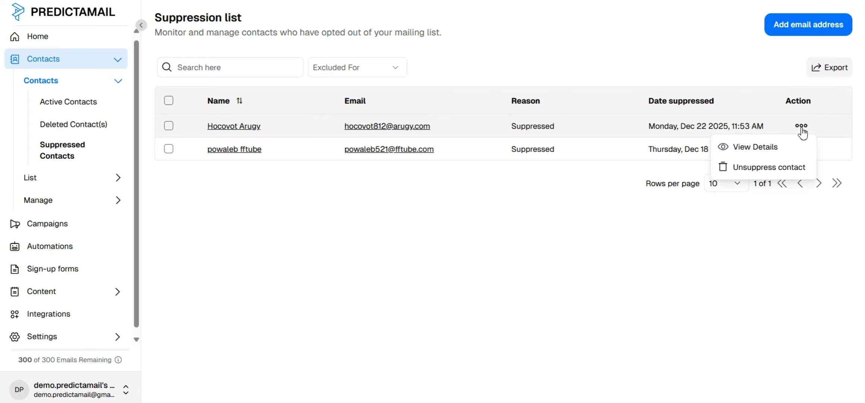
click(771, 152)
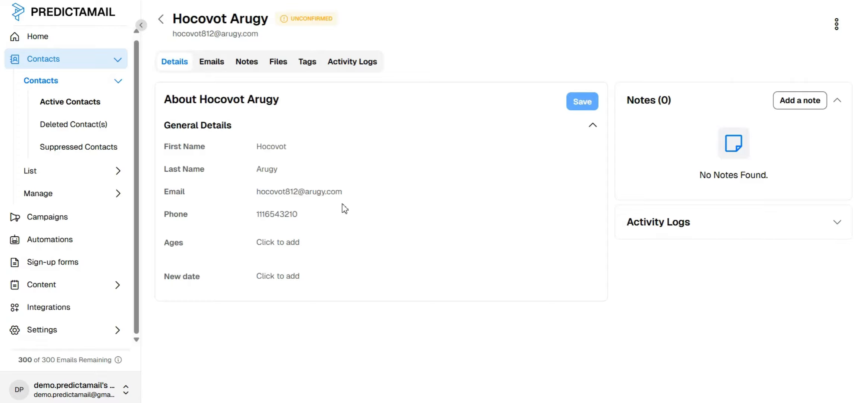
click(111, 151)
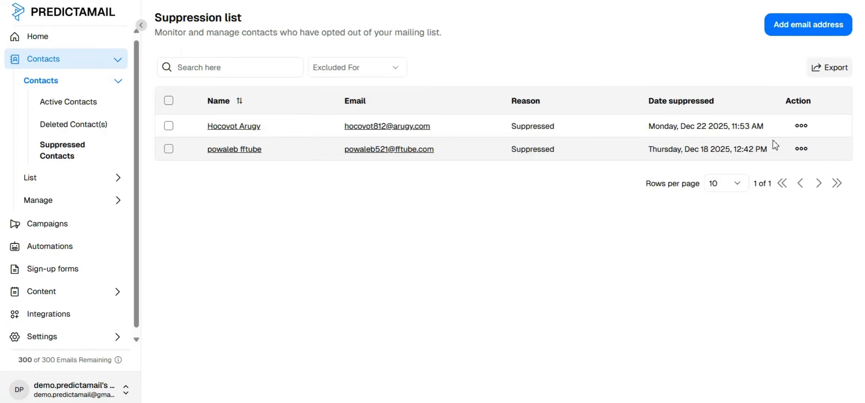
Open the unsuppress confirmation for the first suppressed contact and close it without unsuppressing.
click(801, 125)
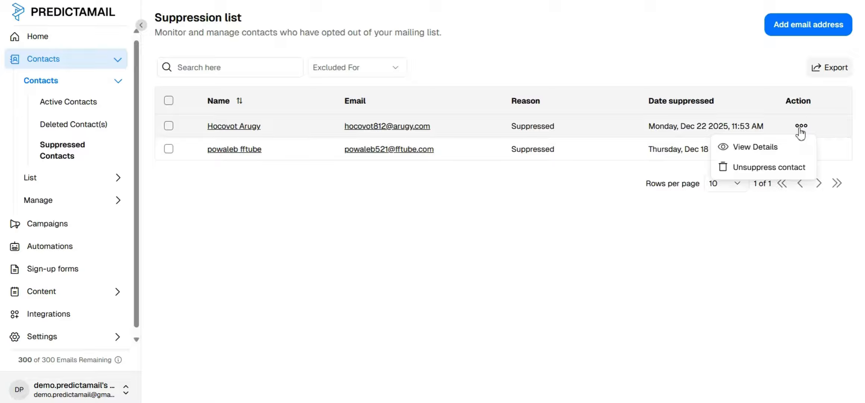
click(773, 167)
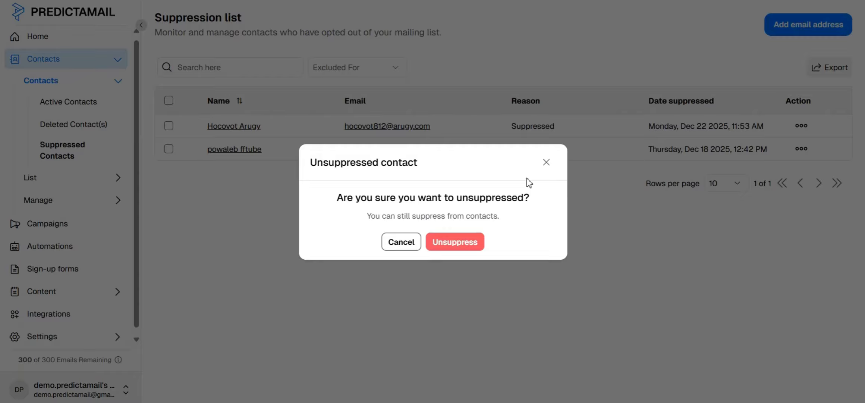
click(546, 162)
View the form for adding an email address to the suppression list, including its reason options, and dismiss it.
click(803, 32)
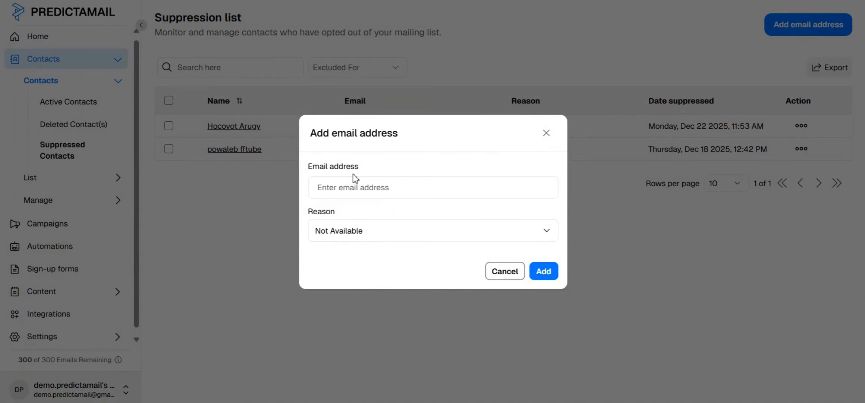
click(350, 229)
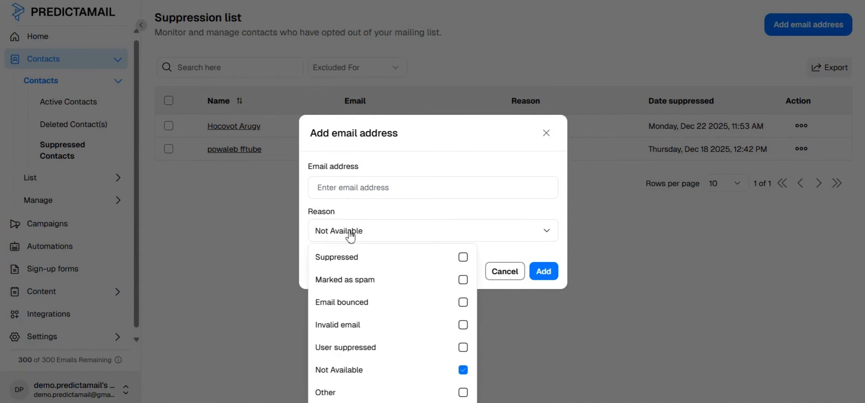
click(349, 231)
click(34, 177)
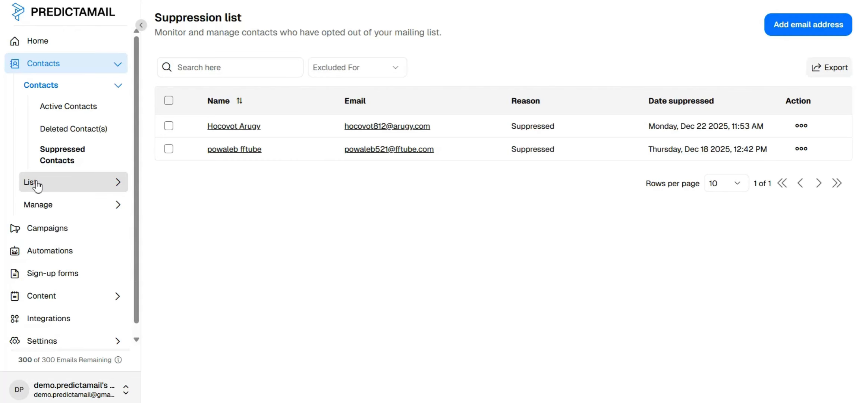
Open the All Lists page, examine the bulk actions with every list selected, and clear the selection.
click(38, 184)
click(61, 131)
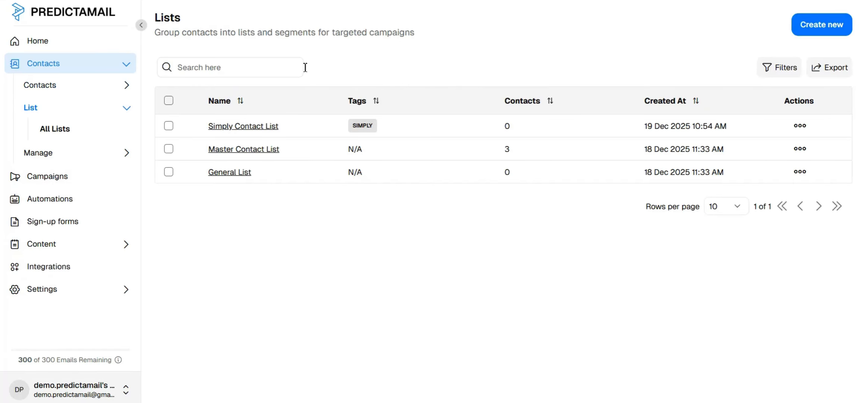
click(168, 101)
click(335, 68)
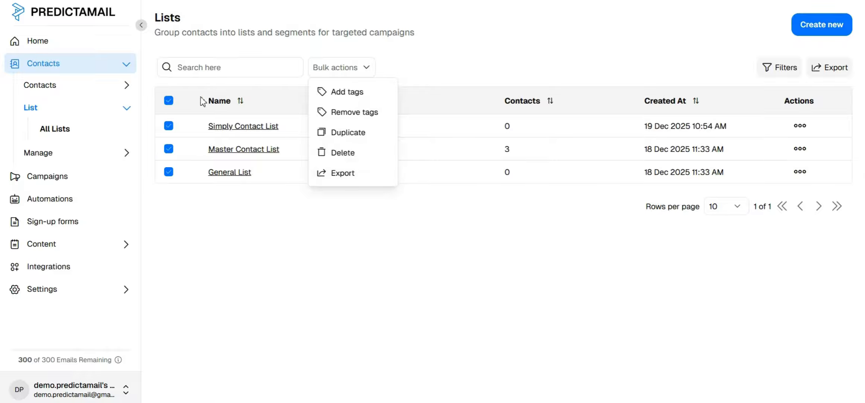
click(168, 100)
click(168, 100)
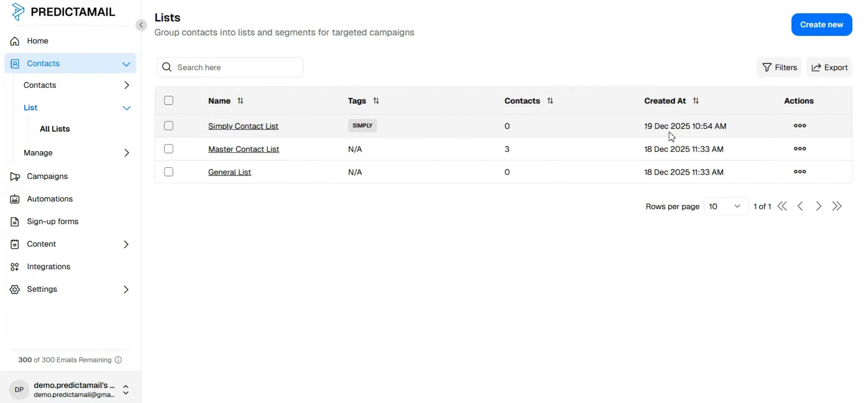
View the individual actions for Simply Contact List and the tag options in the create-list form, dismissing both.
click(802, 128)
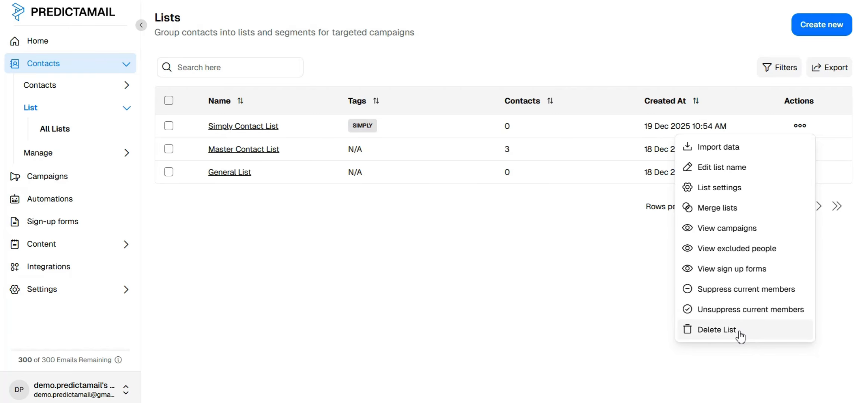
click(806, 36)
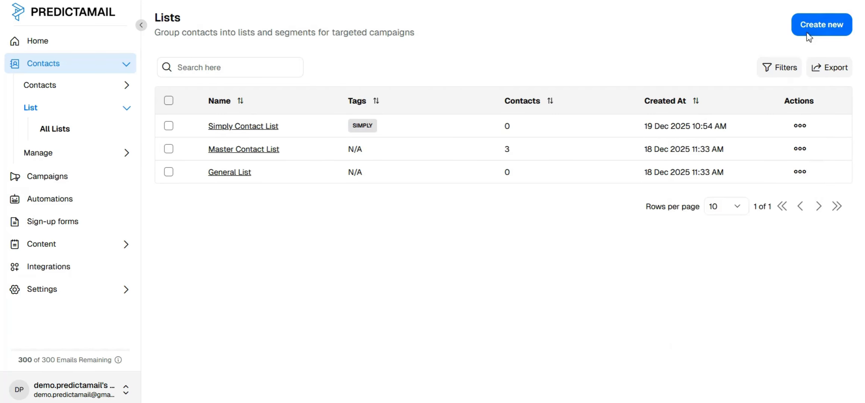
click(806, 33)
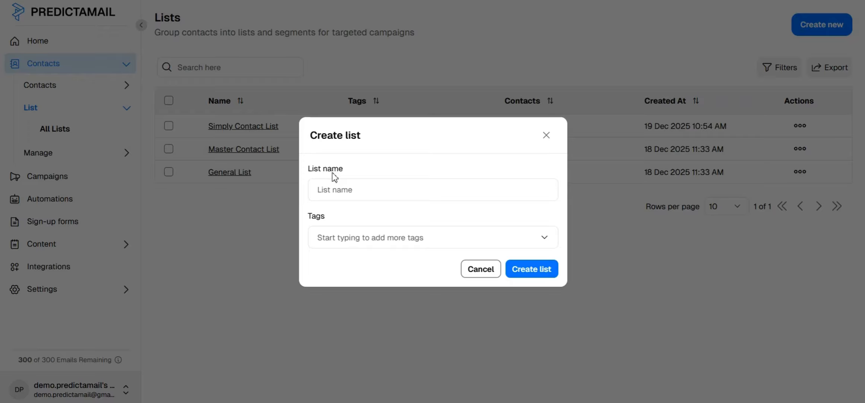
click(343, 239)
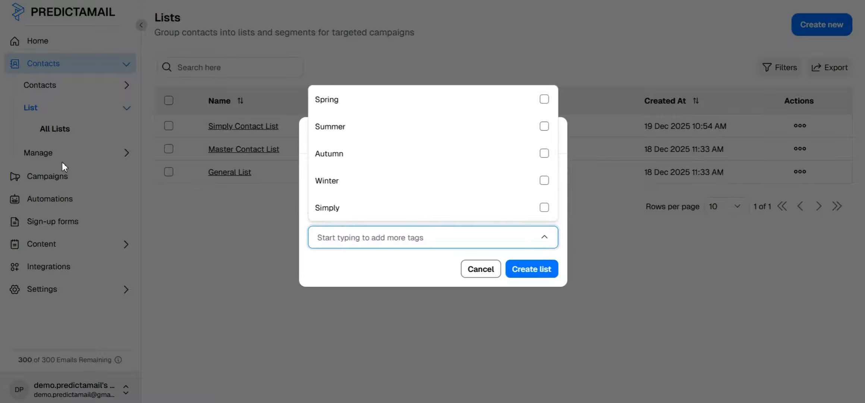
click(53, 156)
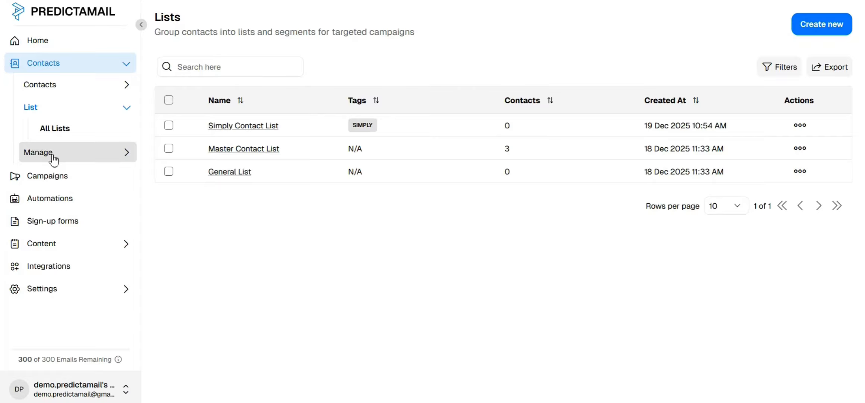
Open the contact Fields page and view the form for adding a field group, closing it without creating one.
click(53, 156)
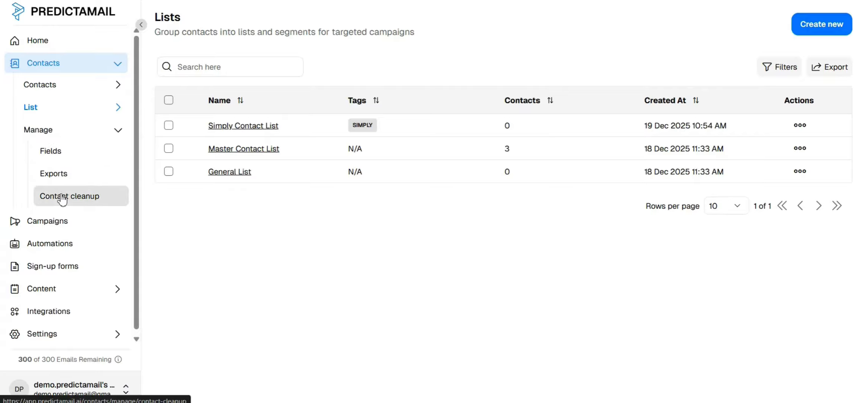
click(64, 160)
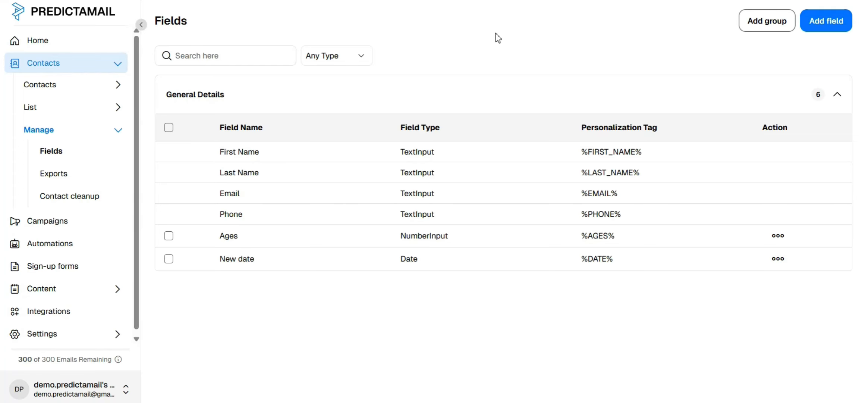
click(753, 27)
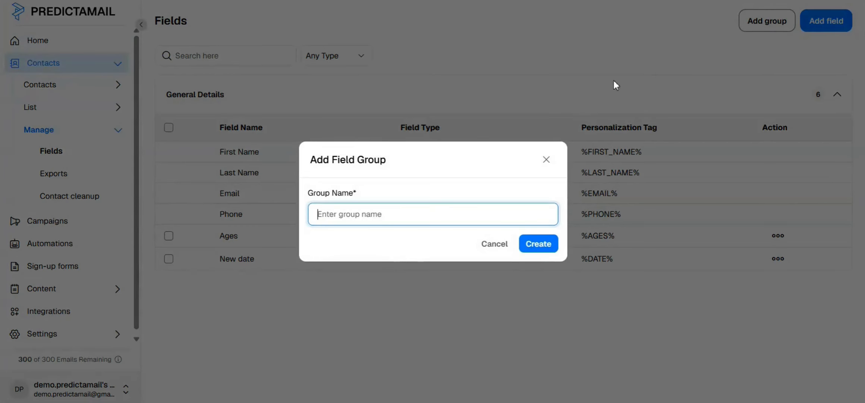
click(548, 169)
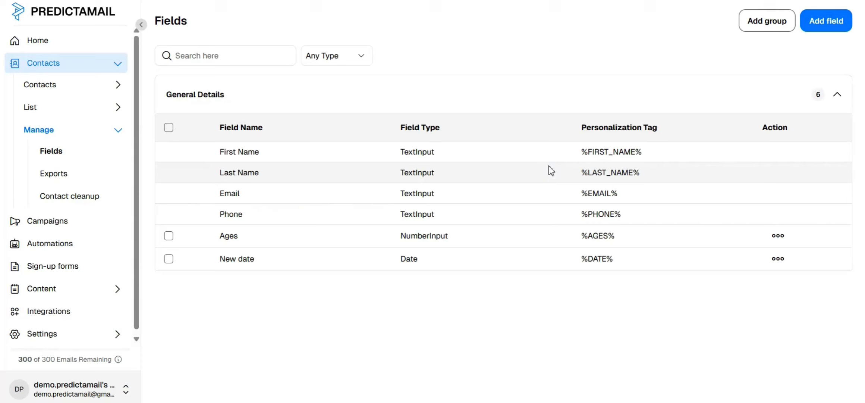
Examine the group, field type and default value options in the Add Field form, and close it without creating a field.
click(825, 22)
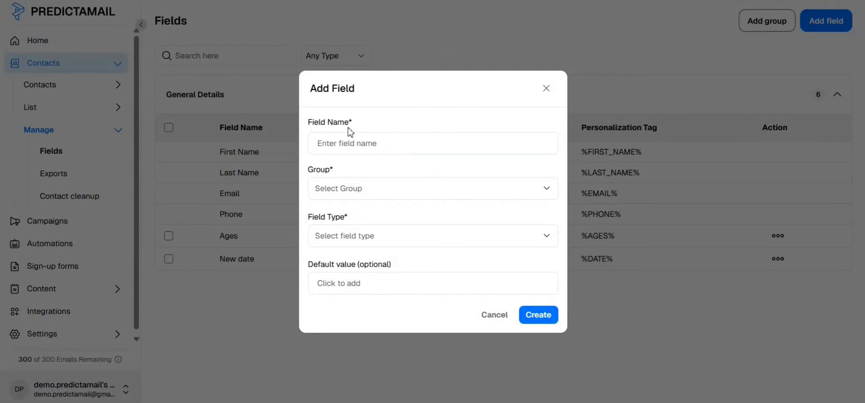
click(338, 190)
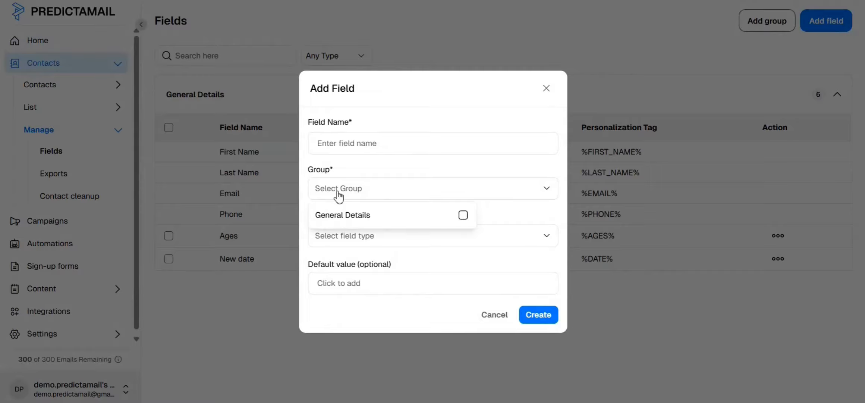
click(338, 190)
click(345, 235)
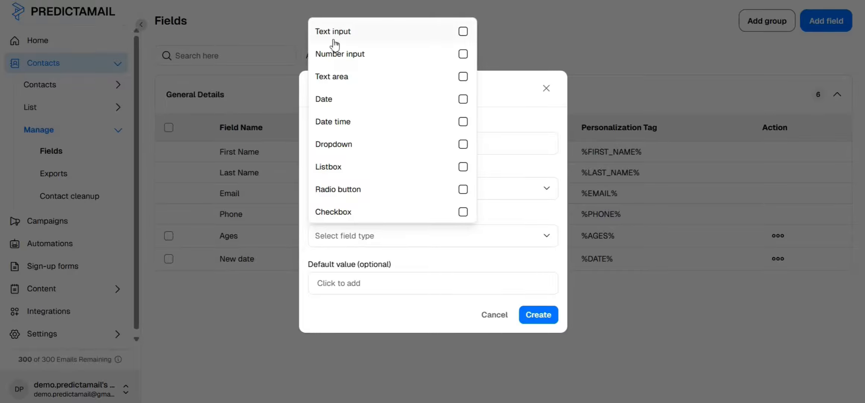
click(339, 246)
click(345, 281)
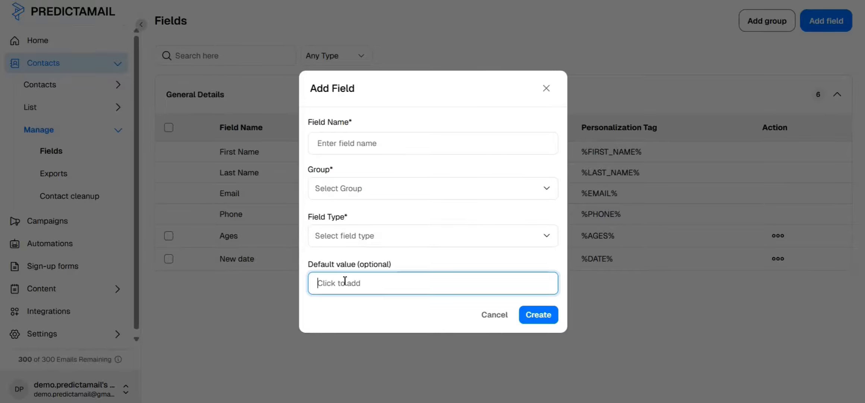
click(546, 89)
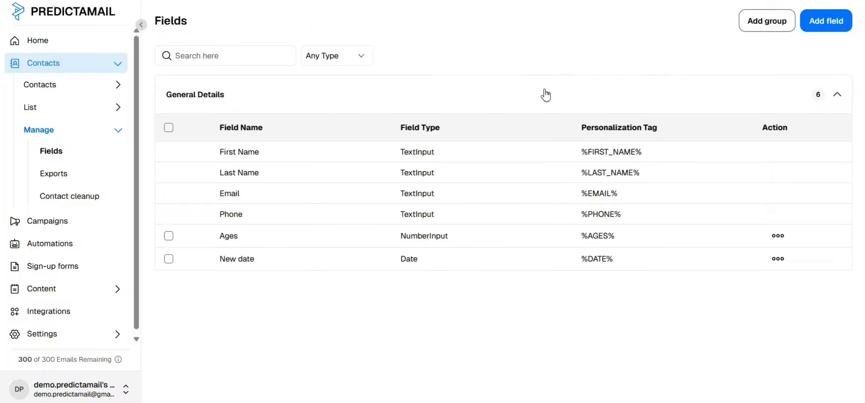
Examine the field type options in the Fields page's type filter and close it without filtering.
click(323, 59)
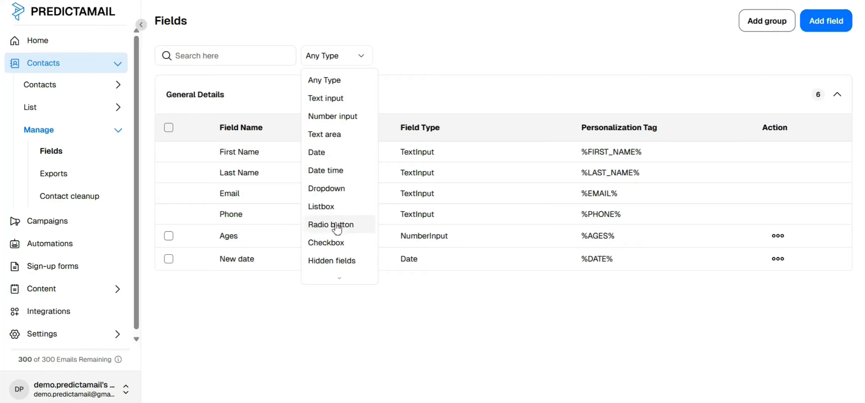
scroll(337, 245, down, 1)
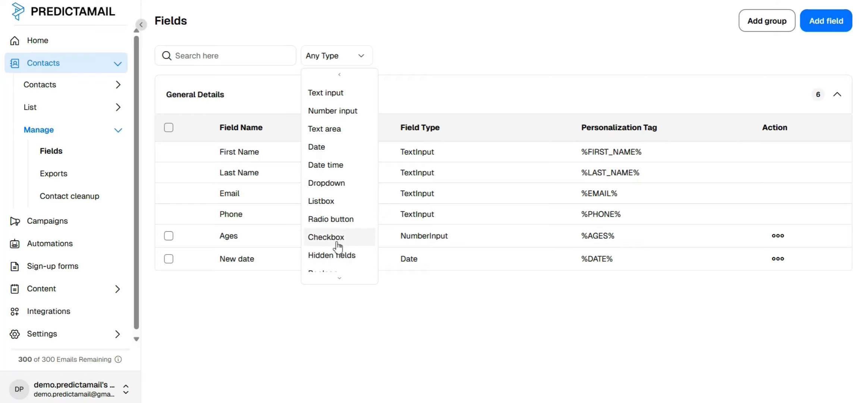
scroll(338, 256, down, 1)
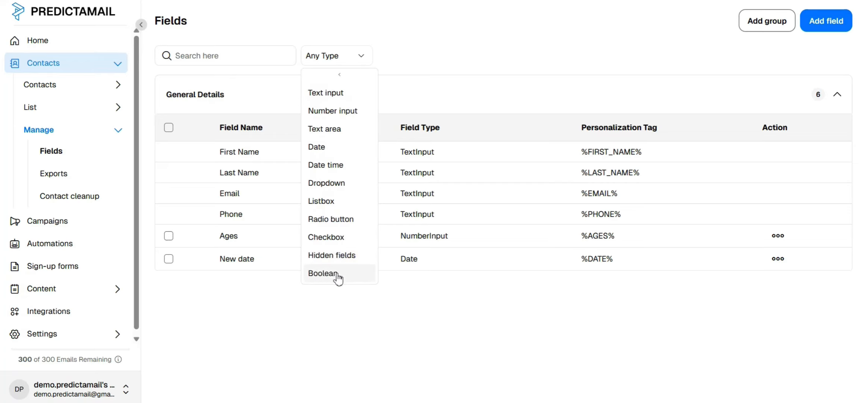
click(251, 294)
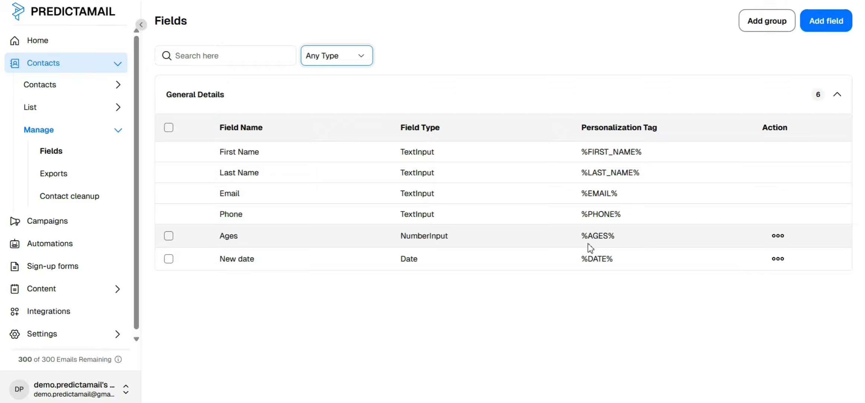
View the edit form and the move-to-group form for the Ages field, closing both without changes.
click(777, 237)
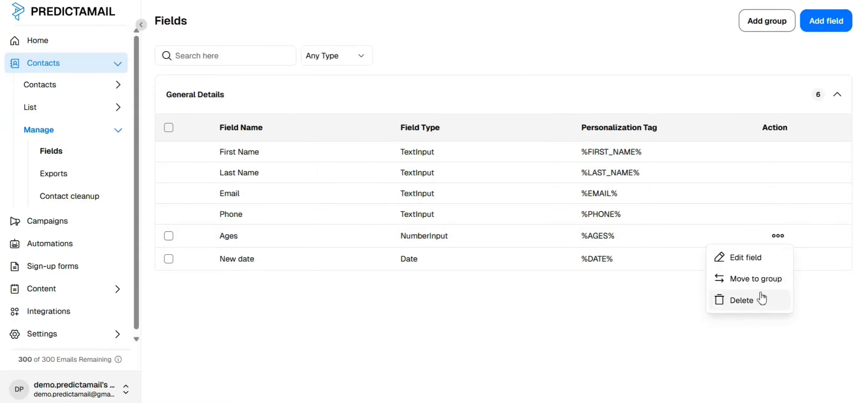
click(754, 261)
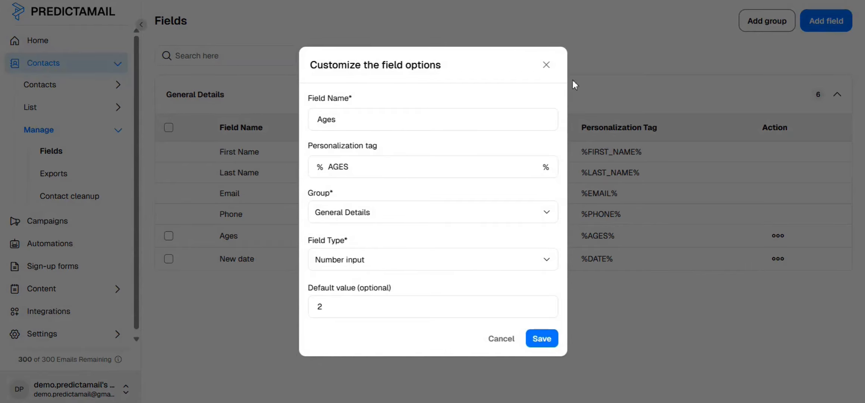
click(547, 65)
click(778, 236)
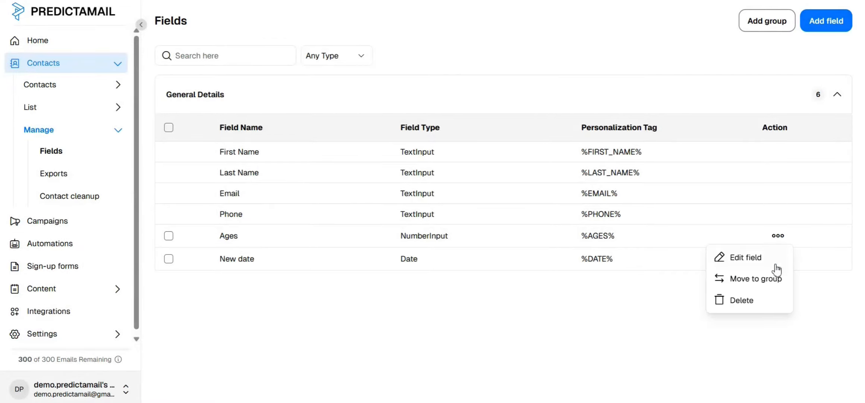
click(772, 280)
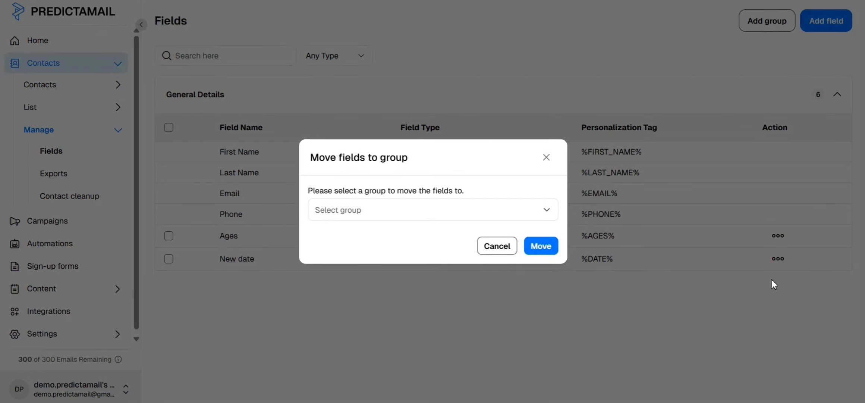
click(771, 280)
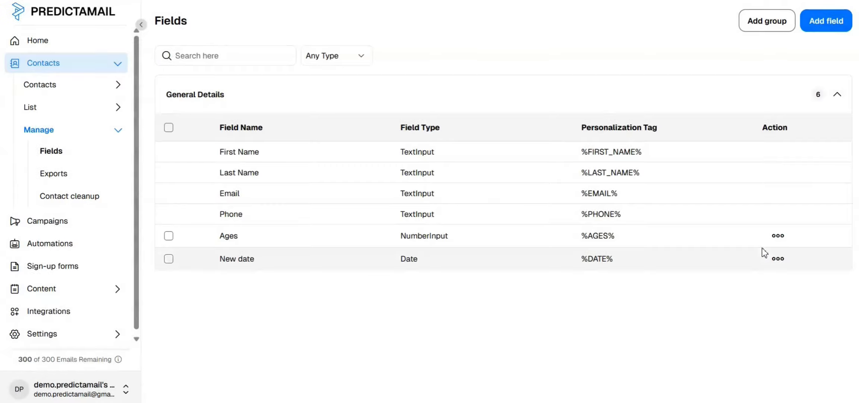
View the delete confirmation for the New date field and dismiss it without deleting.
click(776, 260)
click(769, 325)
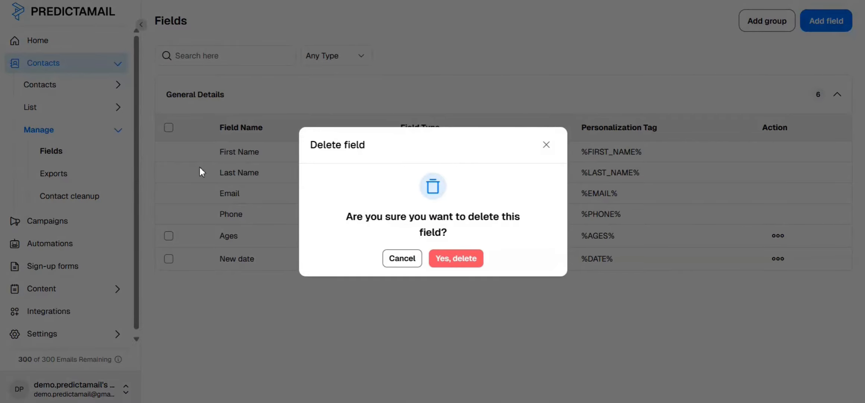
click(75, 172)
click(75, 174)
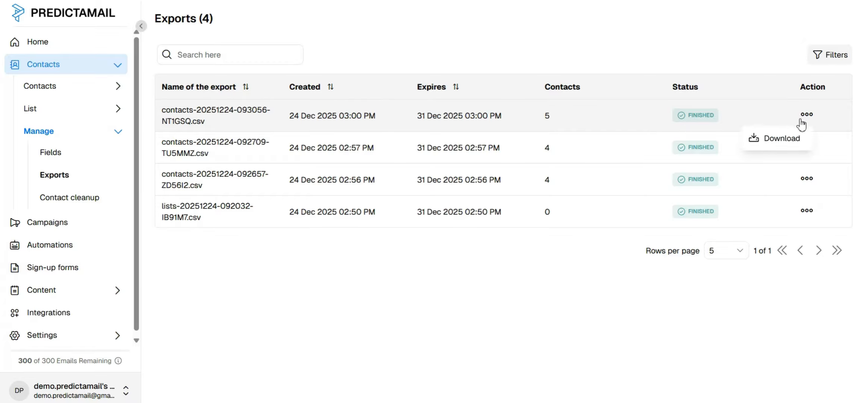
click(780, 142)
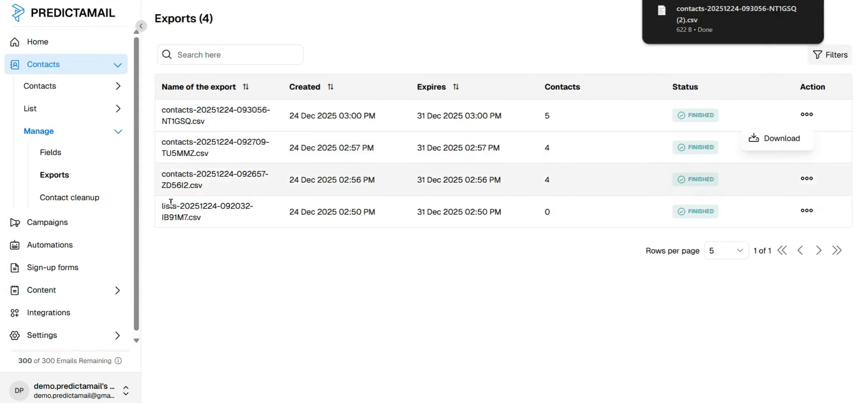
click(98, 202)
Open Contact cleanup and choose Simply Contact List and Master Contact List for removing contacts by status.
click(99, 202)
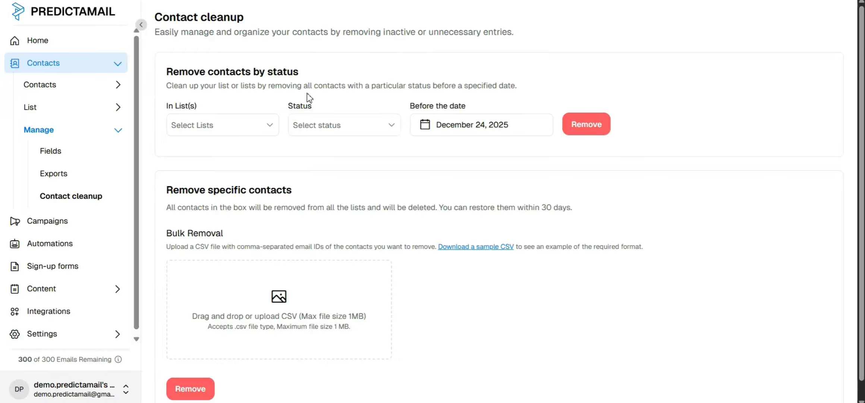
click(270, 128)
click(255, 152)
click(248, 174)
click(359, 143)
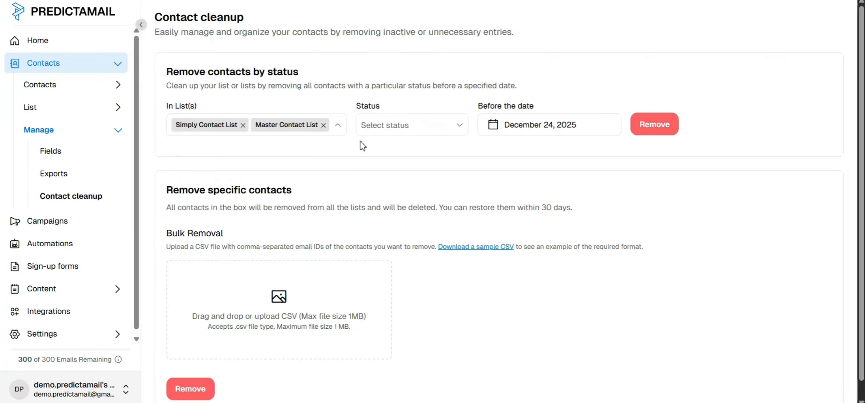
Set the removal status to Bounced and view the before-date calendar, closing it without picking a date.
click(382, 129)
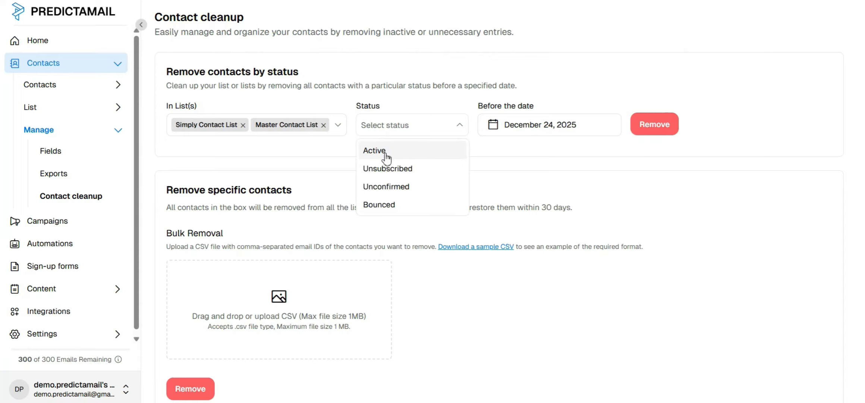
click(390, 206)
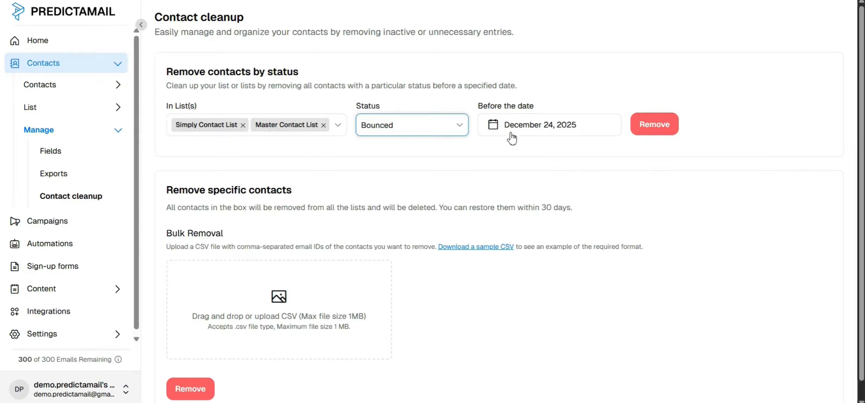
click(512, 131)
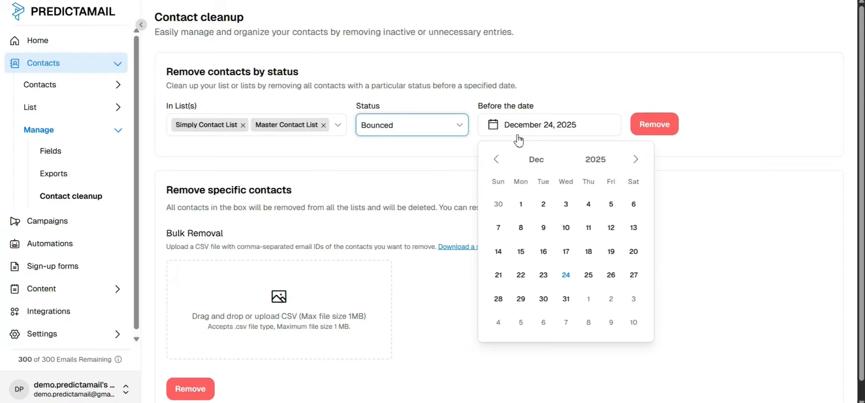
click(519, 140)
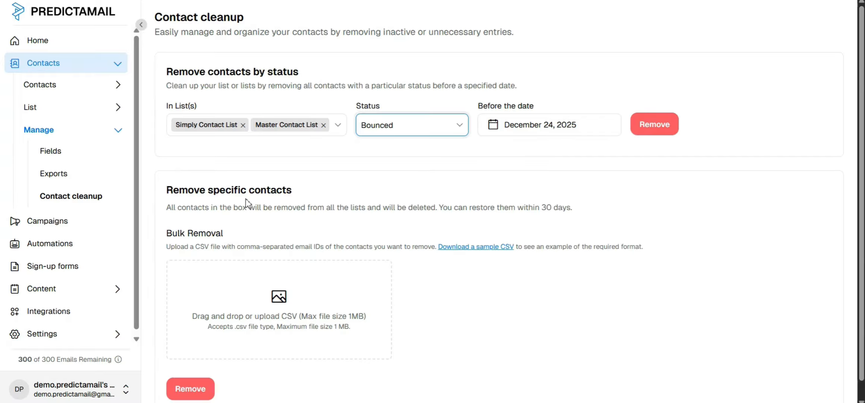
click(279, 295)
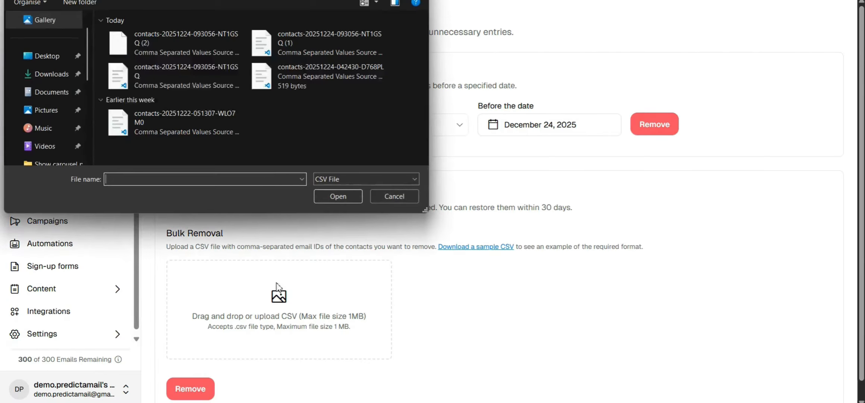
double_click(206, 39)
scroll(319, 288, down, 2)
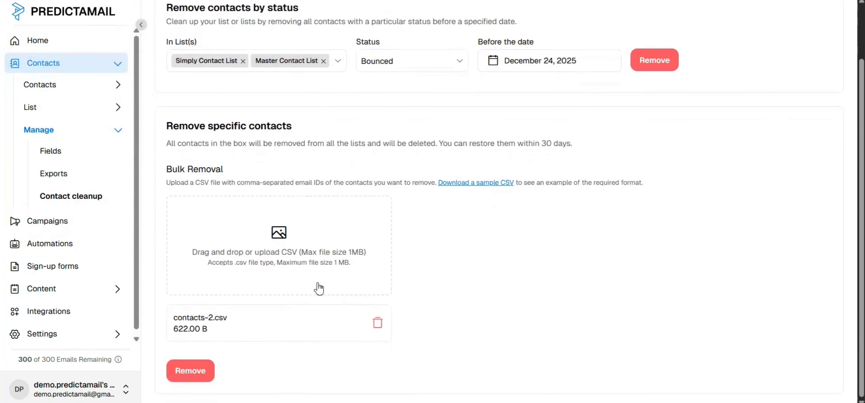
click(198, 369)
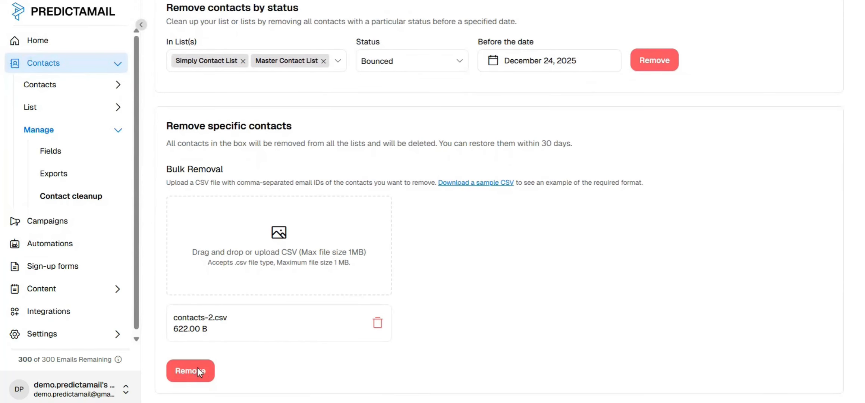
click(455, 256)
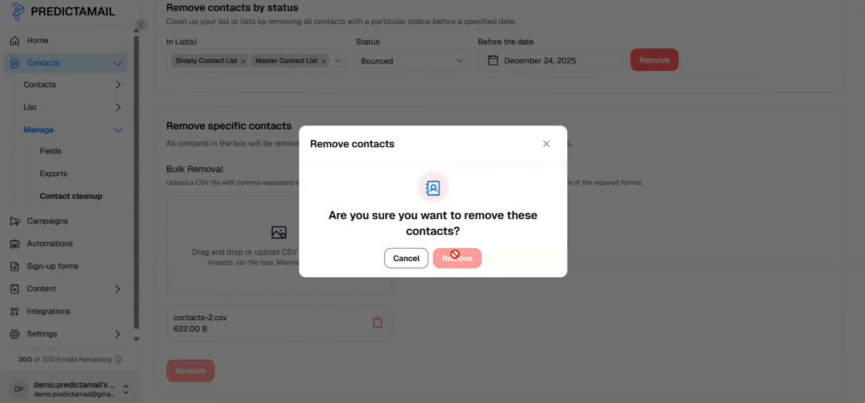